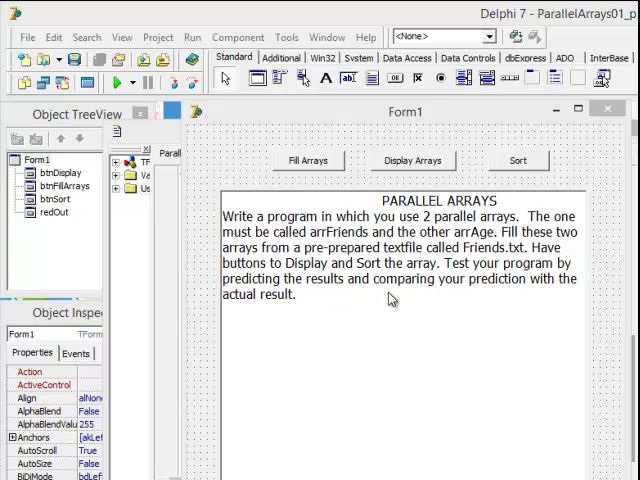
# Step: Switch from the form designer to the Activity 24 - Parallel Arrays folder and open Friends.txt
pyautogui.click(497, 330)
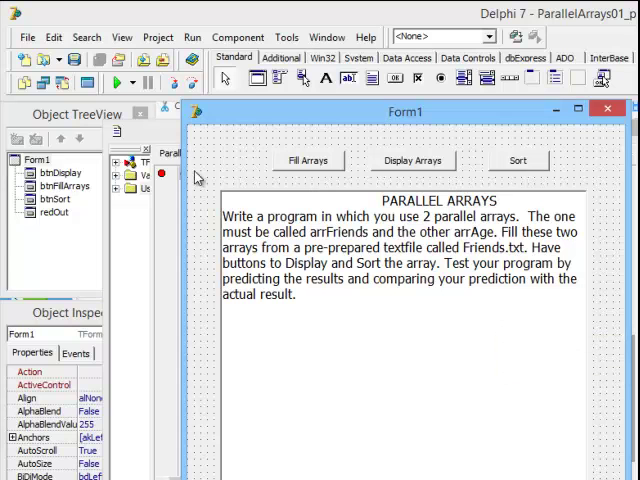
pyautogui.hotkey('alt', 'Tab')
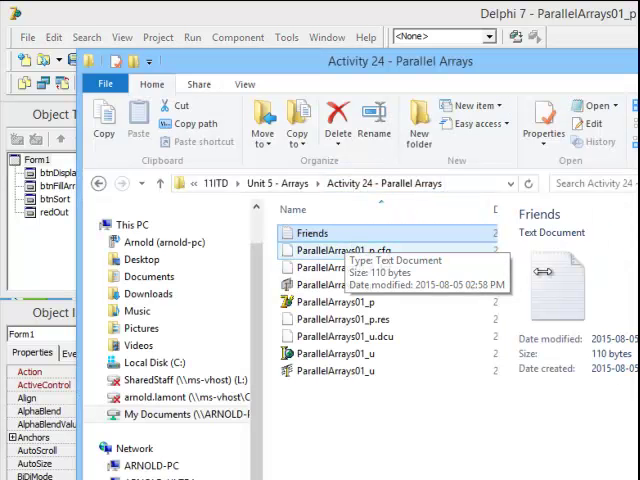
pyautogui.doubleClick(324, 237)
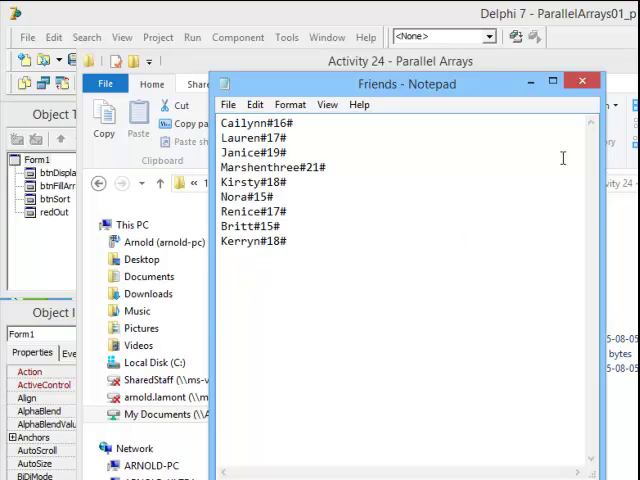
# Step: Place the cursor at the start of the first name in the Friends Name#Age# list
pyautogui.click(221, 123)
pyautogui.click(582, 81)
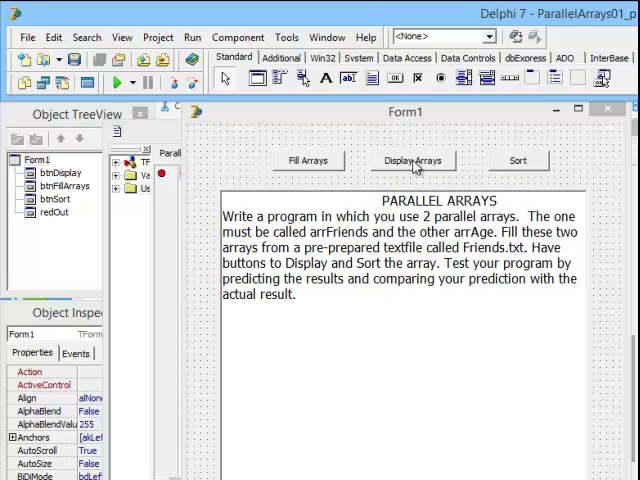
# Step: Create btnFillArraysClick and declare global arrFriends string[1..50], arrAge integer[1..50] and size integer
pyautogui.doubleClick(322, 168)
pyautogui.scroll(3, 387, 232)
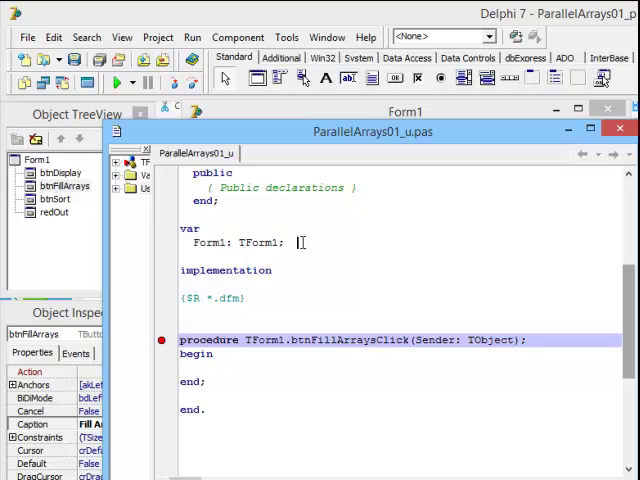
pyautogui.click(303, 242)
pyautogui.press('Return')
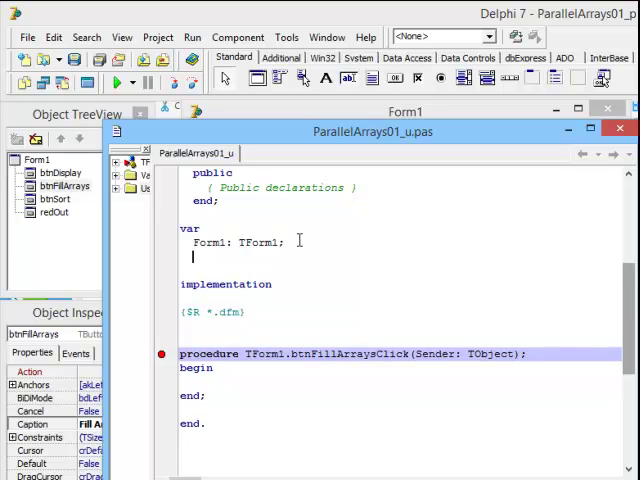
pyautogui.write('arrFrien')
pyautogui.write('ds : arr')
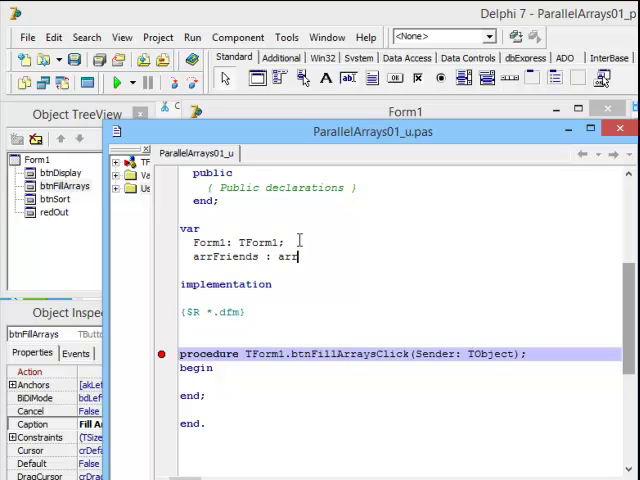
pyautogui.write('ay[1')
pyautogui.write('..50')
pyautogui.write('] of string;')
pyautogui.press('Return')
pyautogui.write('arrAge : array[1..50] of integer;')
pyautogui.press('Return')
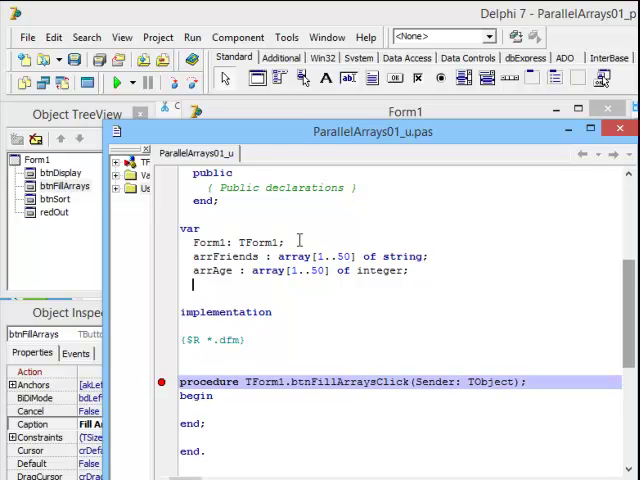
pyautogui.write('size : integer;')
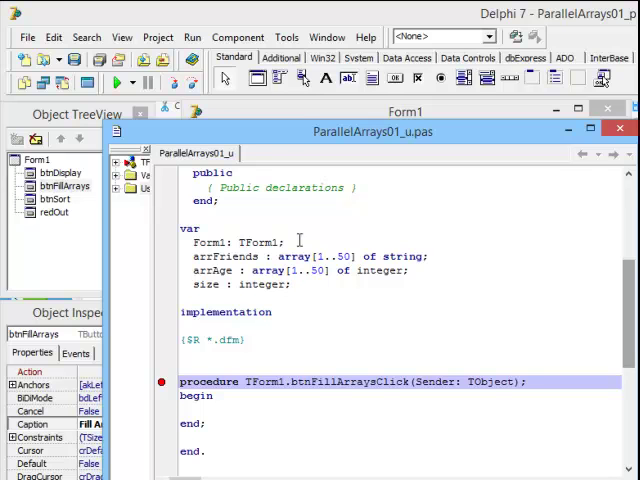
pyautogui.scroll(-1, 298, 240)
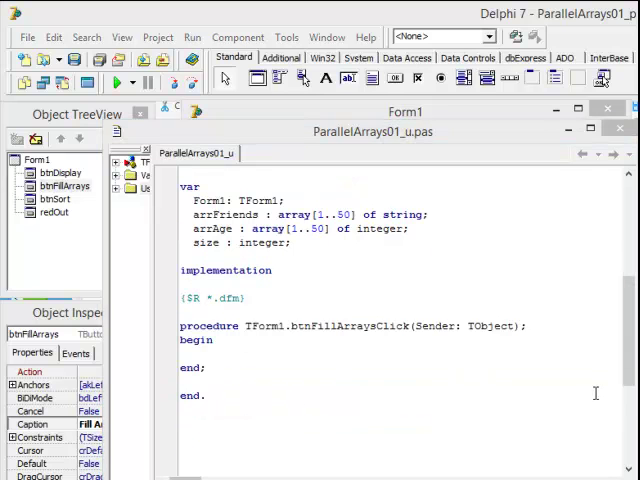
# Step: Declare local tf : textfile and tfStr : string in the Fill Arrays handler
pyautogui.click(538, 327)
pyautogui.press('Return')
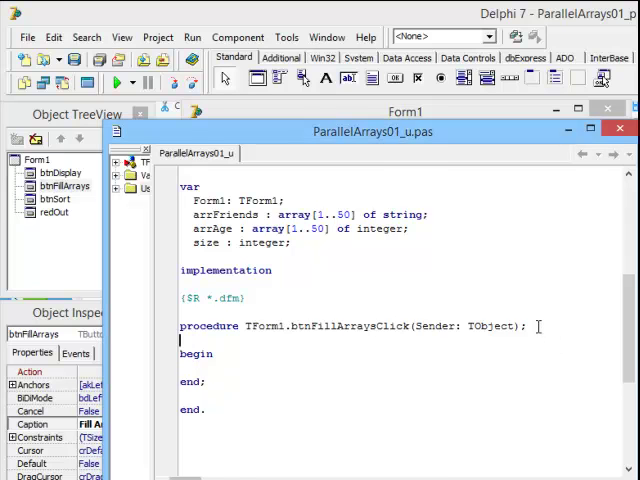
pyautogui.write('var ')
pyautogui.write('tf : textfile;')
pyautogui.press('Return')
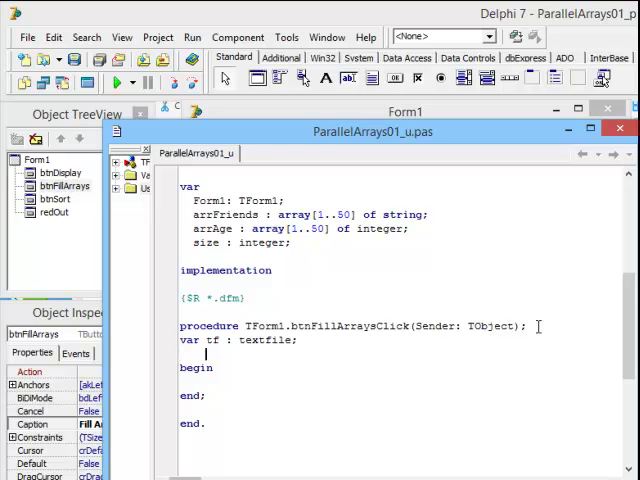
pyautogui.write('tfString ')
pyautogui.write(': string;')
pyautogui.press('Left')
pyautogui.press('Left')
pyautogui.press('Left')
pyautogui.press('Left')
pyautogui.press('Left')
pyautogui.press('Left')
pyautogui.press('Left')
pyautogui.press('Left')
pyautogui.press('Left')
pyautogui.press('Left')
pyautogui.press('BackSpace')
pyautogui.press('BackSpace')
pyautogui.press('BackSpace')
# Step: Assign tfStr from inputbox('Textfile','Enter the name of a textfile','Friends.txt')
pyautogui.press('Down')
pyautogui.press('End')
pyautogui.press('Return')
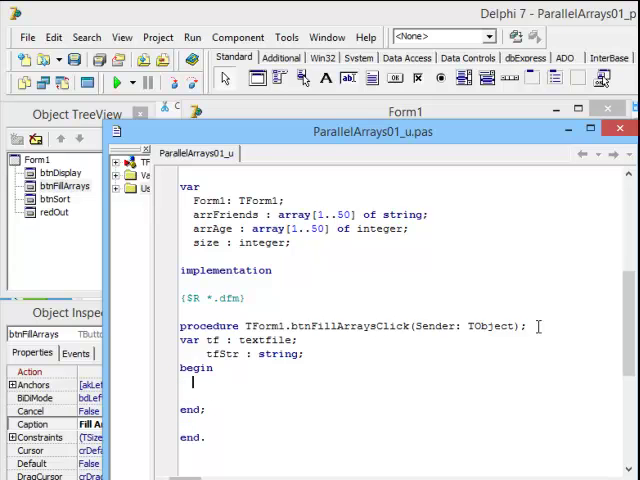
pyautogui.write('tfStr')
pyautogui.write(" := inputbox('Textfile', 'Enter the name of a textfile','Frie")
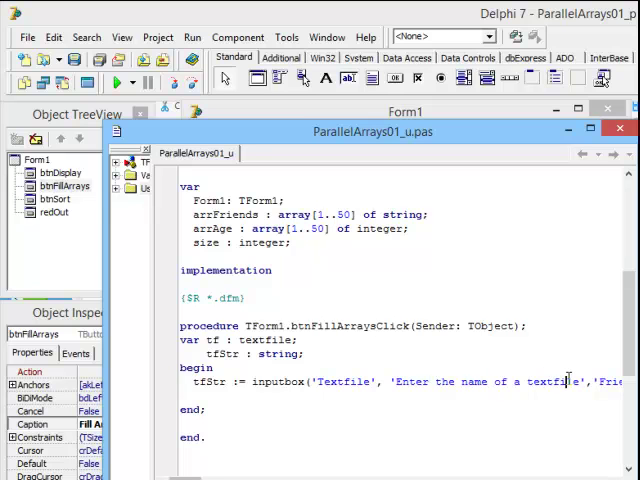
pyautogui.press('End')
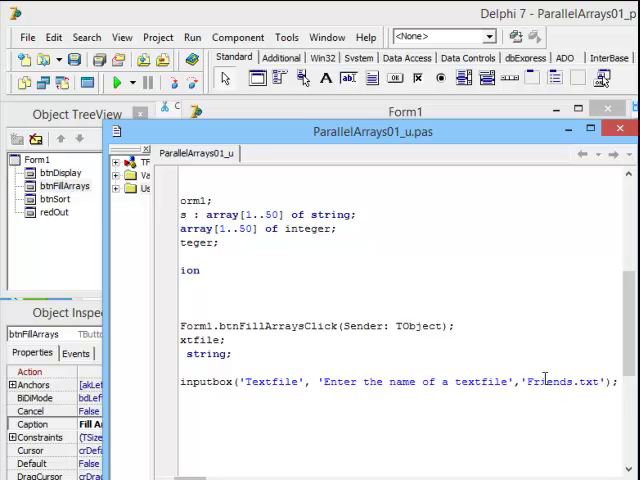
pyautogui.press('Home')
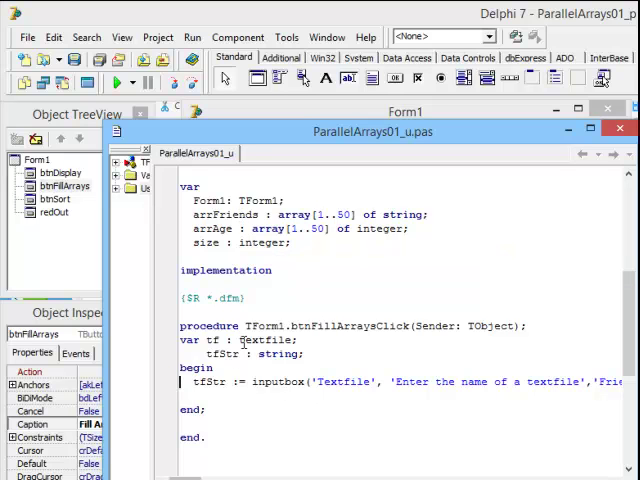
# Step: Call fillUp(tfStr) after the inputbox line and open a blank line above the handler
pyautogui.press('Down')
pyautogui.write('fillUp(')
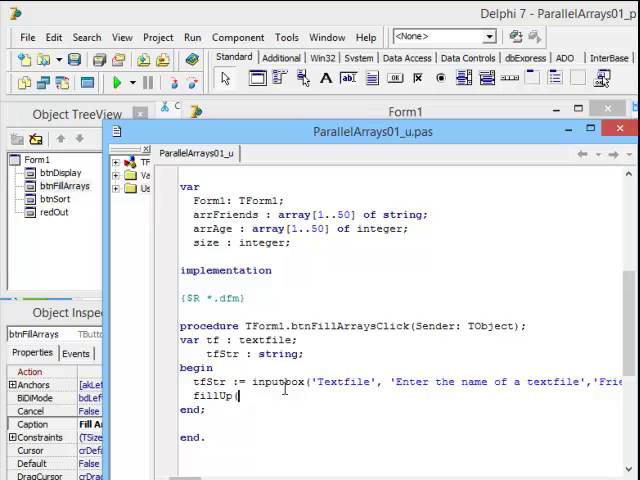
pyautogui.write('tfStr')
pyautogui.write(');')
pyautogui.press('Up')
pyautogui.press('Up')
pyautogui.press('Up')
pyautogui.press('Up')
pyautogui.press('Up')
pyautogui.press('Return')
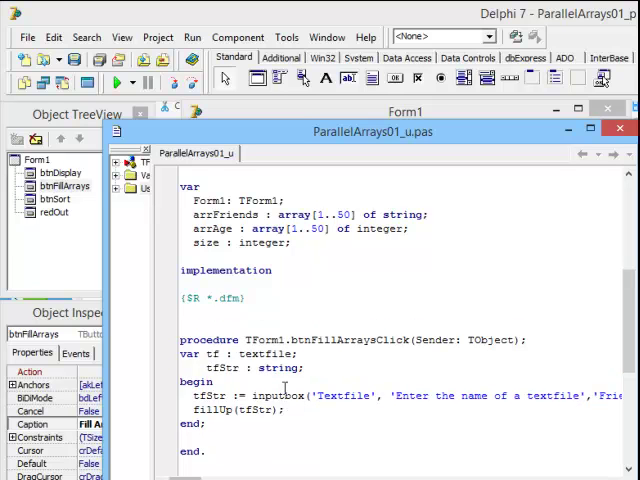
pyautogui.write('Procedure fillUp(')
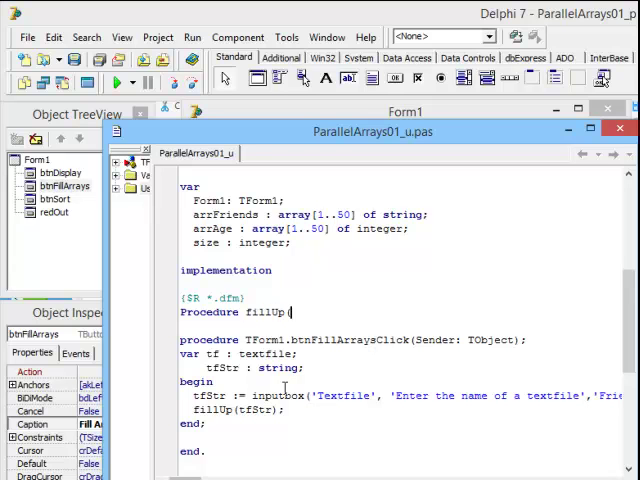
pyautogui.write('atf')
# Step: Write Procedure fillUp(aTF : string); with an empty begin/end block
pyautogui.press('BackSpace')
pyautogui.press('BackSpace')
pyautogui.write('TF ')
pyautogui.write(': string);')
pyautogui.press('Return')
pyautogui.write('b')
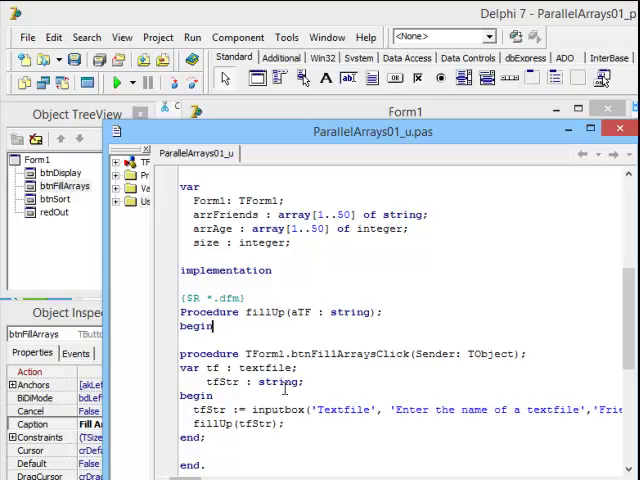
pyautogui.write('egin')
pyautogui.press('Return')
pyautogui.write('end;')
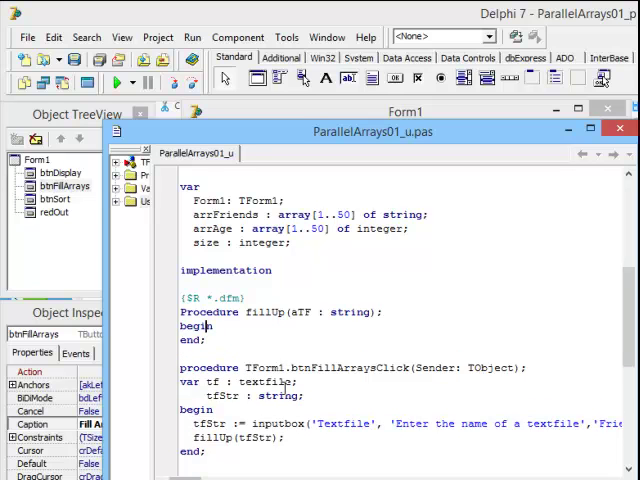
pyautogui.press('Return')
pyautogui.press('Up')
# Step: Add local variables myTF : textfile and oneline : string above fillUp's begin
pyautogui.press('Home')
pyautogui.press('Return')
pyautogui.press('Up')
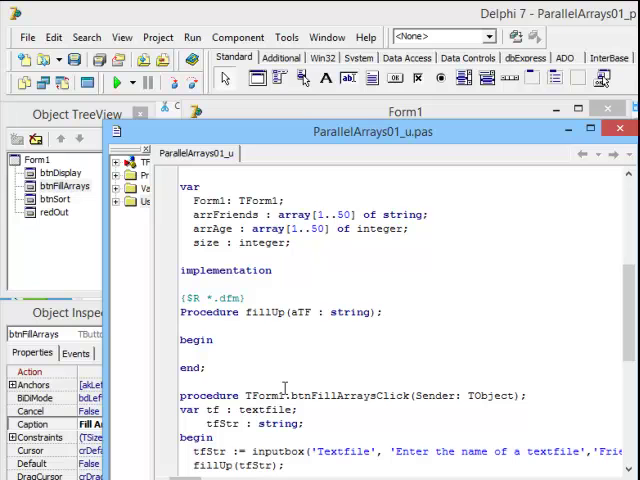
pyautogui.write('var ')
pyautogui.write('myTF : textfile;')
pyautogui.press('Return')
pyautogui.write('oneline ')
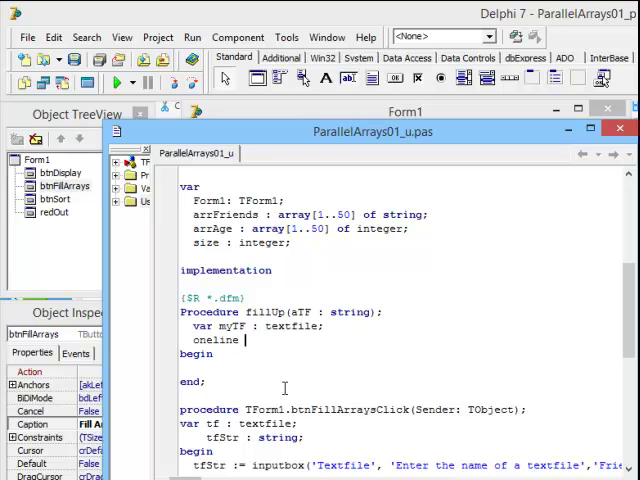
pyautogui.write(': string')
pyautogui.write(';')
pyautogui.write('  Assig')
pyautogui.write('n(')
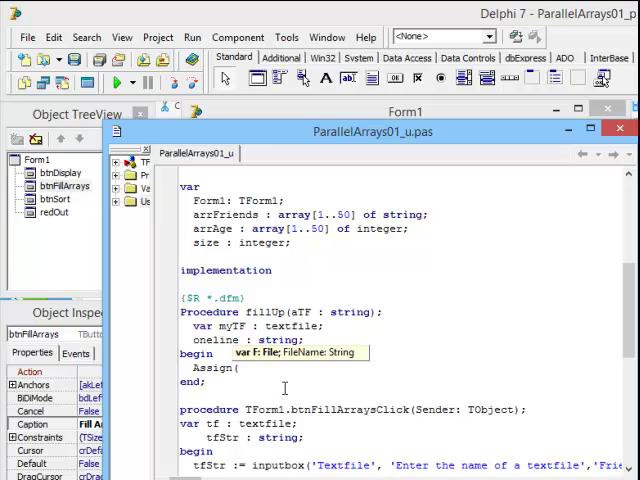
pyautogui.write('myTF,')
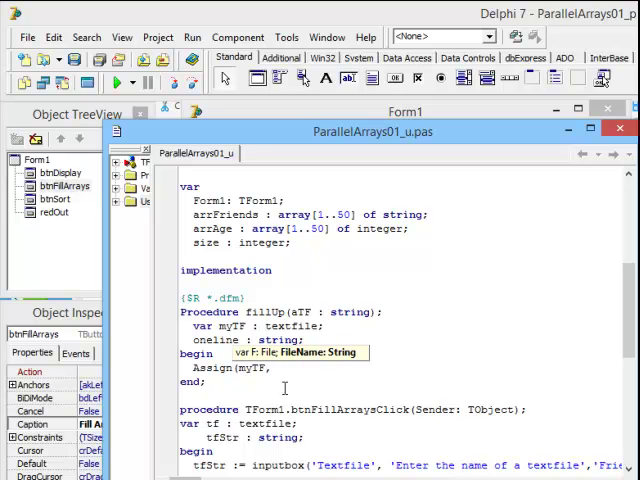
pyautogui.write(' aTF);')
# Step: Assign and reset myTF with aTF, then loop While not eof(myTF) with readln(myTF, oneline)
pyautogui.press('Return')
pyautogui.write('reset(myTF);')
pyautogui.press('Return')
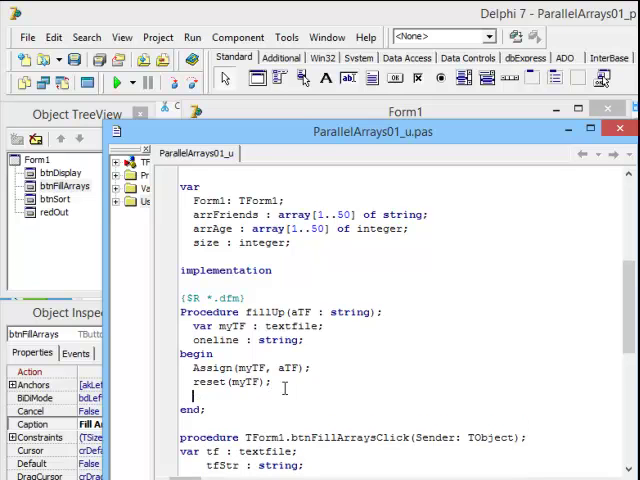
pyautogui.write('While not eof(myTF) do')
pyautogui.press('Return')
pyautogui.write('begin')
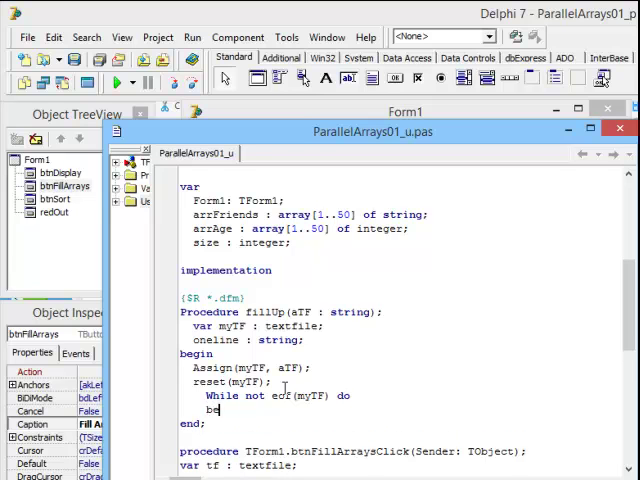
pyautogui.press('Return')
pyautogui.press('Return')
pyautogui.write('end;')
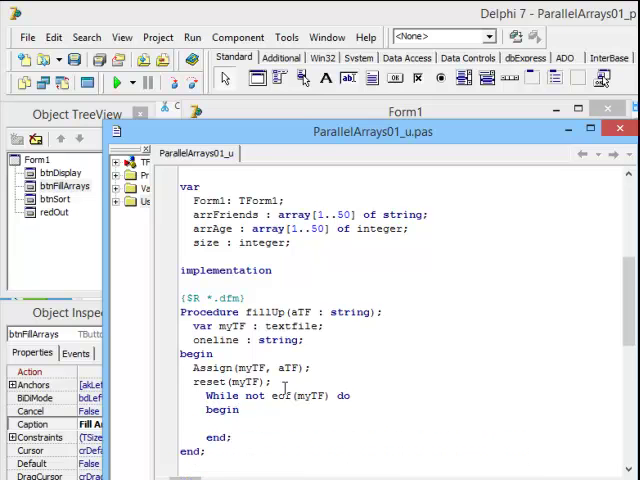
pyautogui.press('Up')
pyautogui.write('readln(myTF, oneline);')
# Step: Add a pos variable and split each line at '#' into arrFriends and arrAge, incrementing size
pyautogui.press('Return')
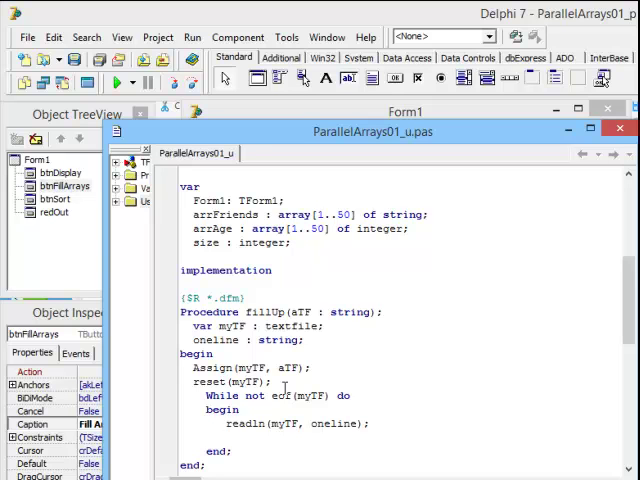
pyautogui.press('Up')
pyautogui.press('Up')
pyautogui.press('Up')
pyautogui.press('Return')
pyautogui.write('hashPos : ')
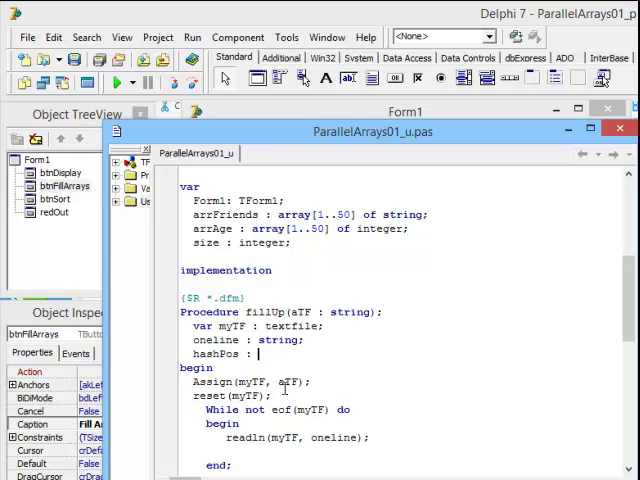
pyautogui.write('integer;')
pyautogui.press('Down')
pyautogui.press('Down')
pyautogui.press('Down')
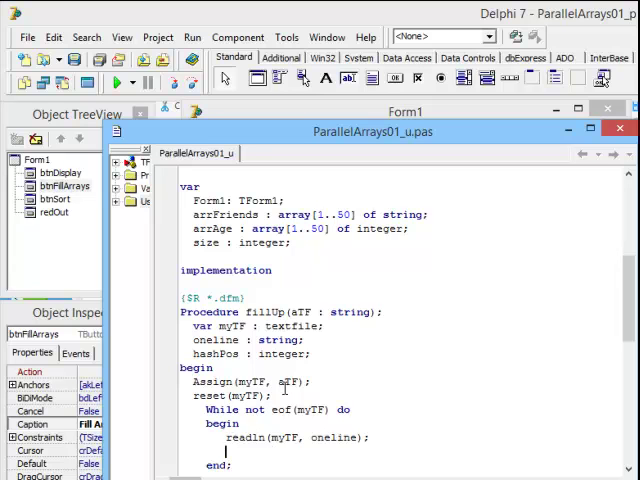
pyautogui.write("hashpos := pos('")
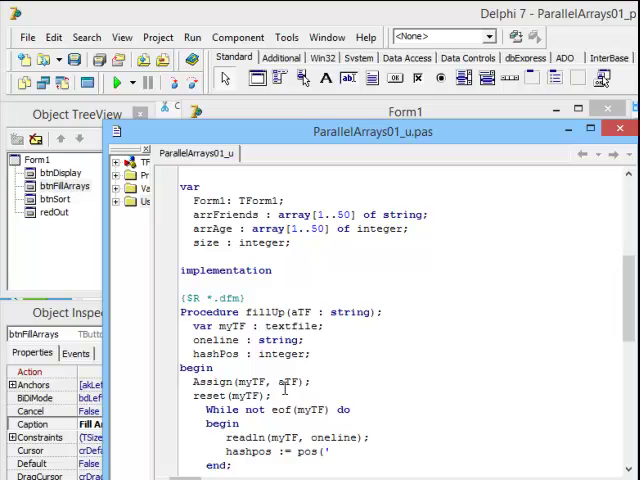
pyautogui.write("#', oneline);")
pyautogui.press('Return')
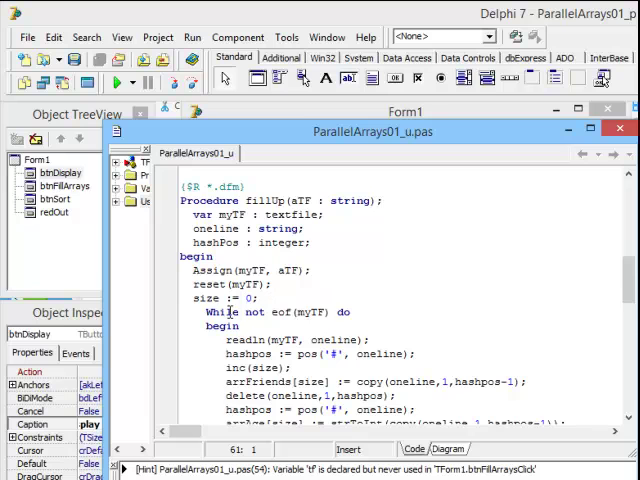
pyautogui.scroll(-1, 314, 280)
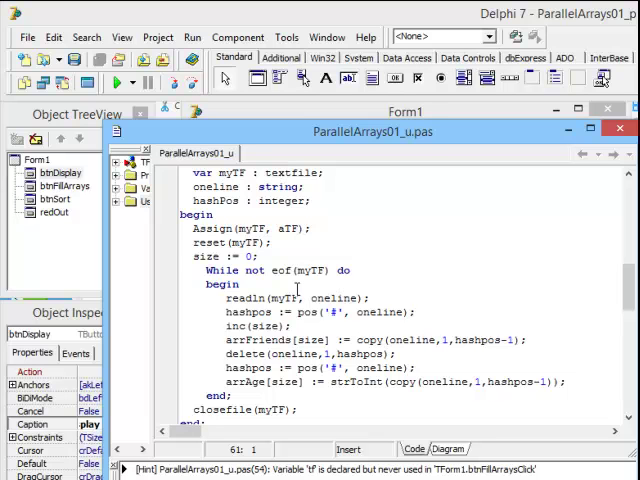
# Step: Create btnDisplayClick from the Display Arrays button to list each age, tab and name in redOut
pyautogui.click(355, 110)
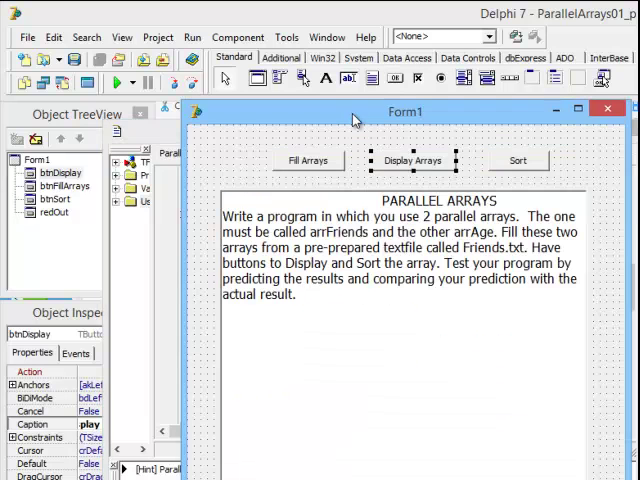
pyautogui.doubleClick(413, 161)
pyautogui.scroll(1, 380, 252)
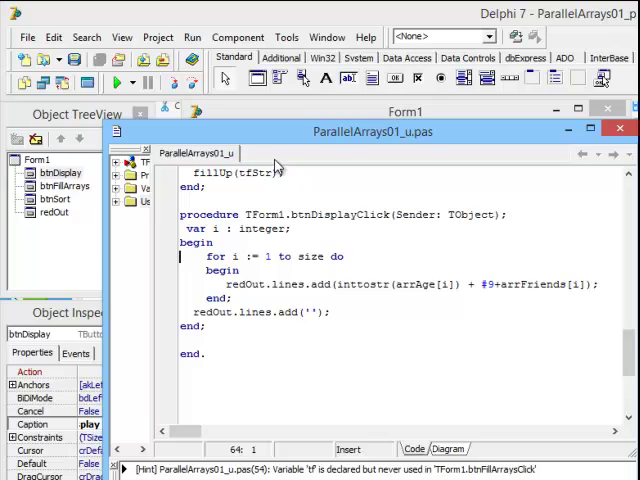
# Step: Run the app, fill the arrays from Friends.txt and display the unsorted age and name list
pyautogui.click(117, 83)
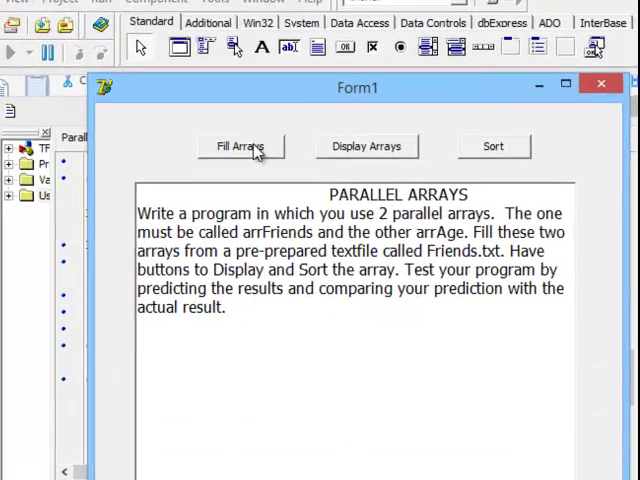
pyautogui.click(250, 147)
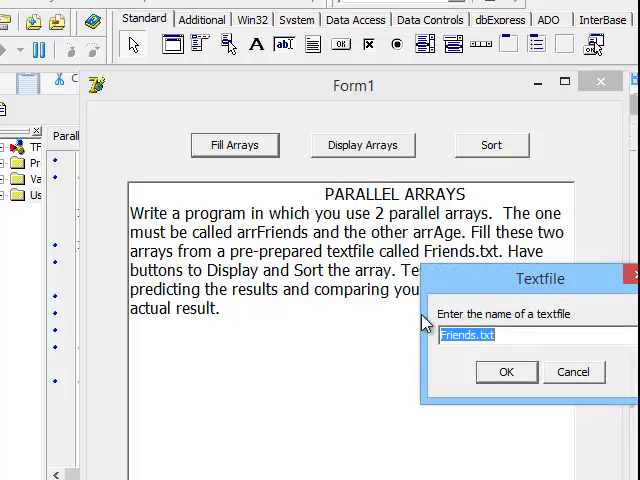
pyautogui.click(507, 372)
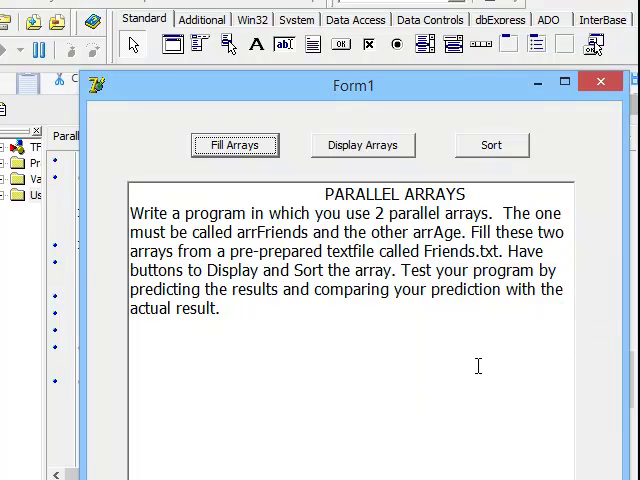
pyautogui.click(362, 145)
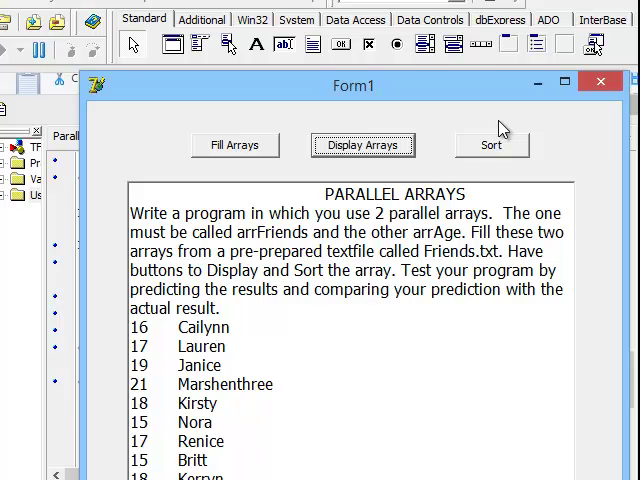
# Step: Close the running app and open the Sort button's click handler from the form designer
pyautogui.click(601, 82)
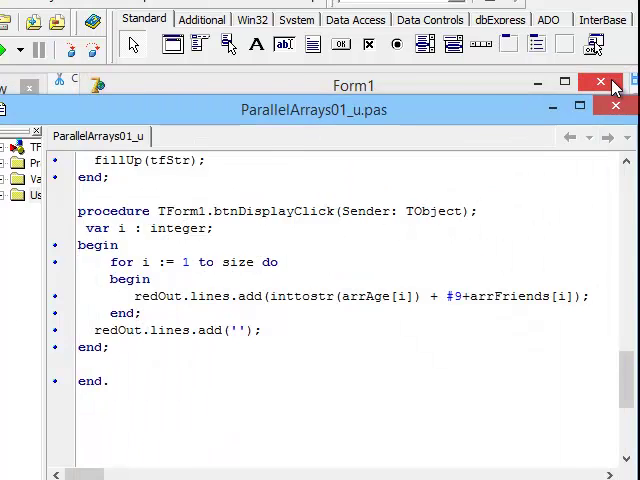
pyautogui.press('F12')
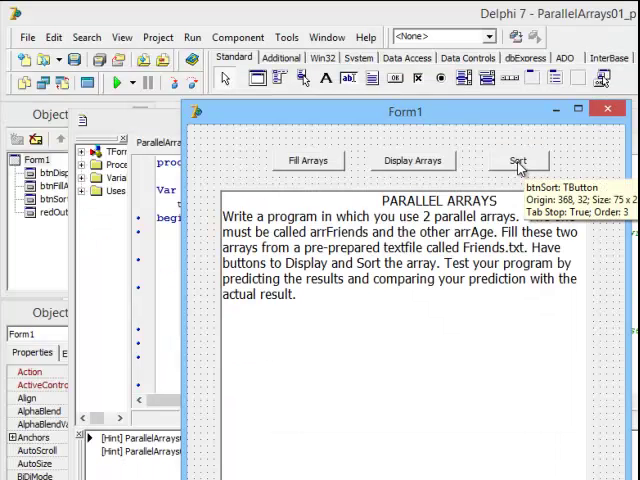
pyautogui.doubleClick(520, 161)
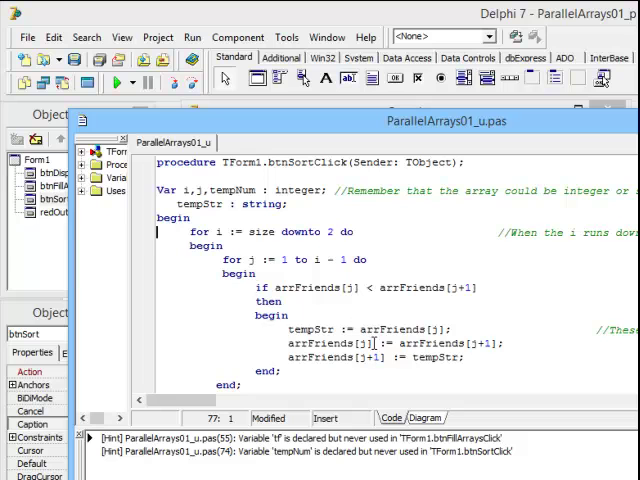
# Step: Run the program, fill the arrays from Friends.txt and display the unsorted names and ages
pyautogui.click(117, 82)
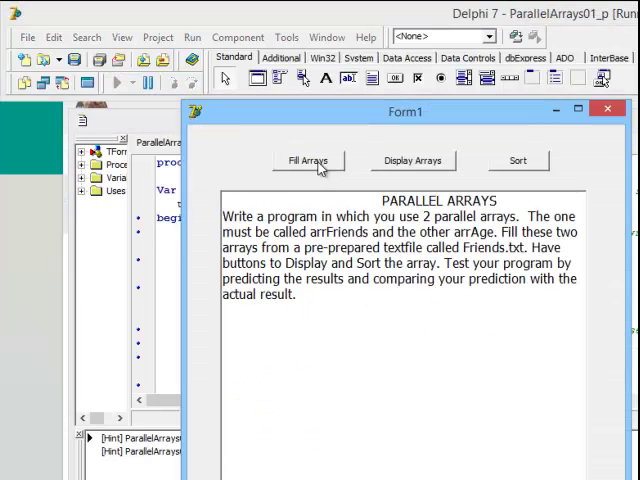
pyautogui.click(308, 160)
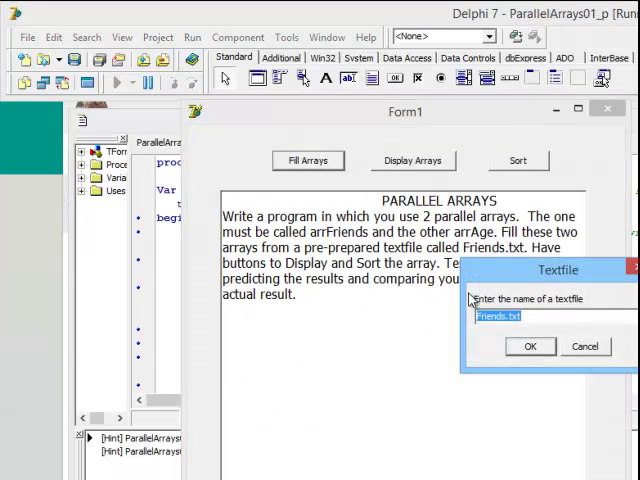
pyautogui.click(531, 347)
pyautogui.click(412, 160)
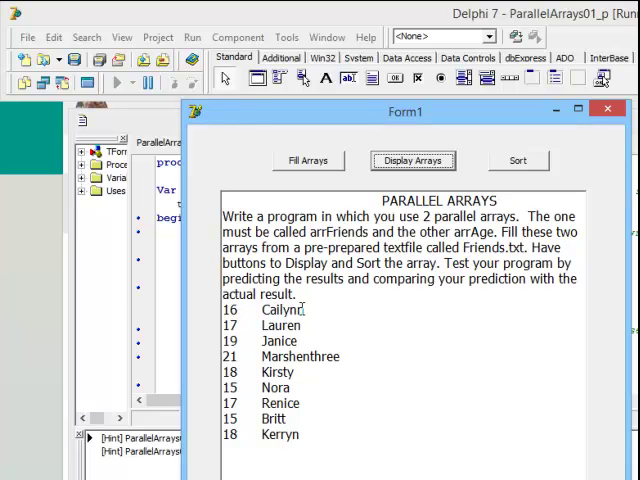
# Step: Sort and redisplay, revealing names reordered while ages stay put, then close Form1
pyautogui.click(521, 163)
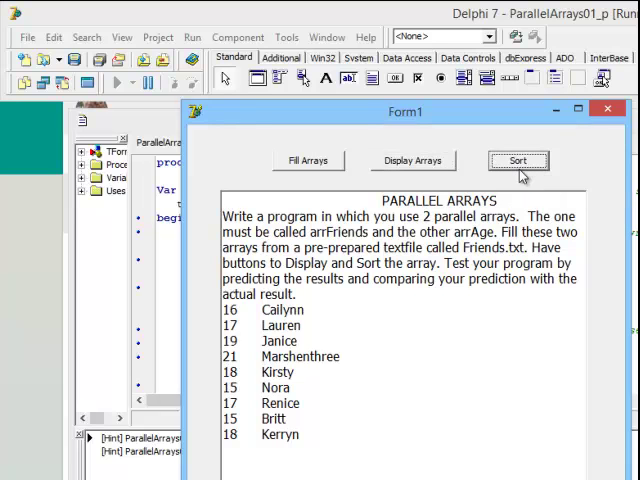
pyautogui.click(413, 161)
pyautogui.scroll(-5, 334, 400)
pyautogui.scroll(-3, 334, 450)
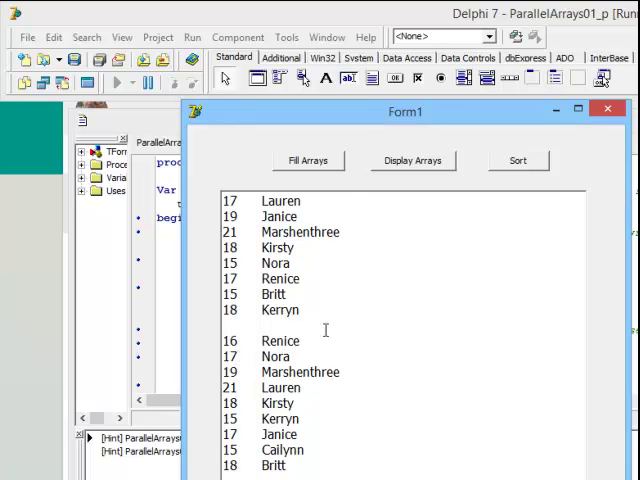
pyautogui.click(608, 108)
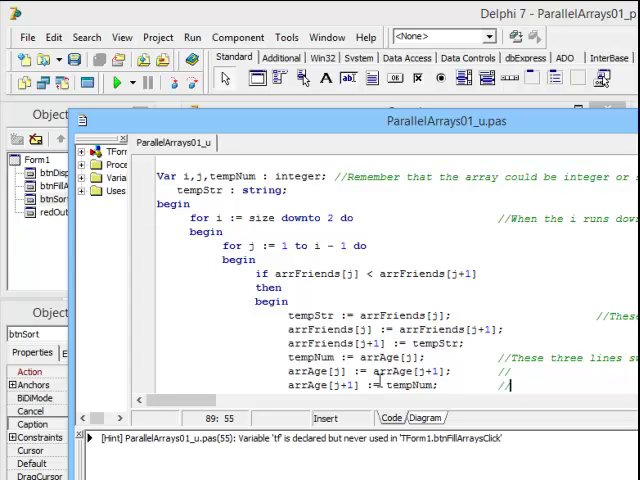
# Step: Select the three added lines that swap arrAge[j] and arrAge[j+1] through tempNum
pyautogui.moveTo(288, 357); pyautogui.dragTo(450, 388)
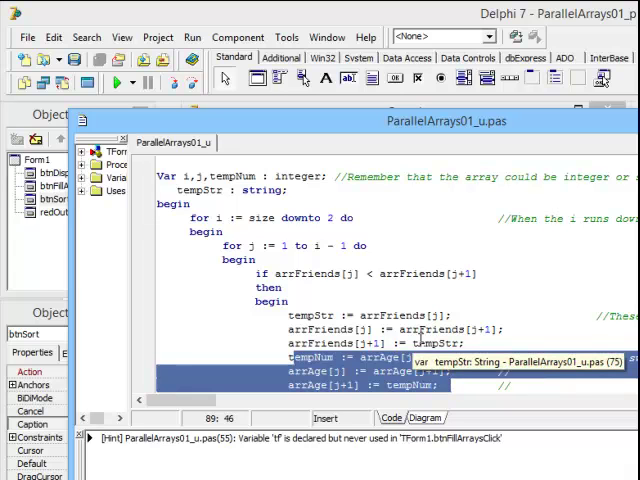
pyautogui.moveTo(449, 343)
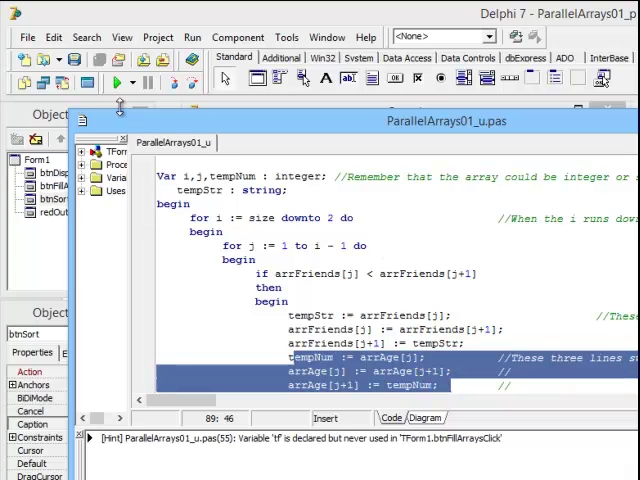
# Step: Rerun the program, fill the arrays from Friends.txt and display the unsorted pairs
pyautogui.click(118, 90)
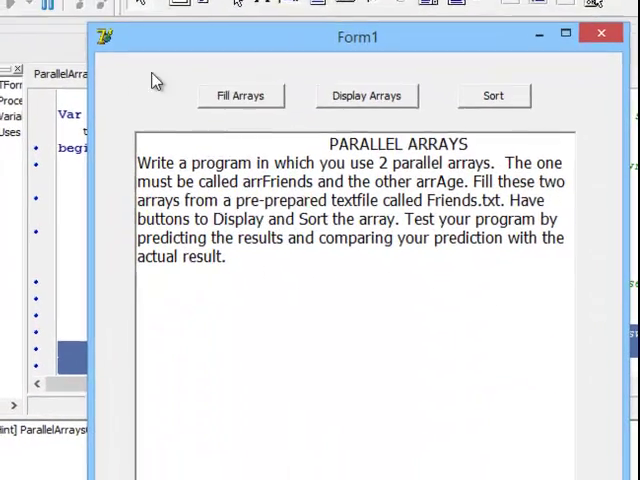
pyautogui.click(250, 91)
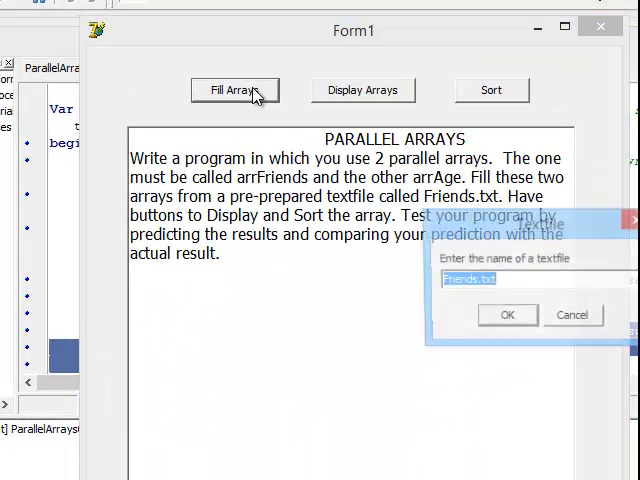
pyautogui.click(507, 315)
pyautogui.click(362, 90)
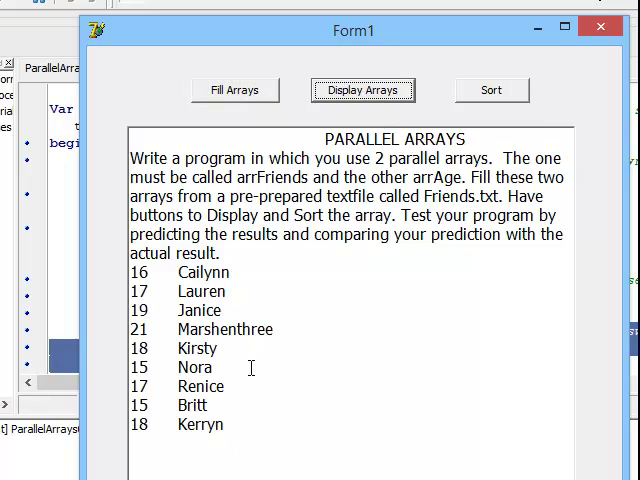
# Step: Sort both arrays and display the sorted pairs, e.g. Renice 17, Nora 15
pyautogui.click(521, 96)
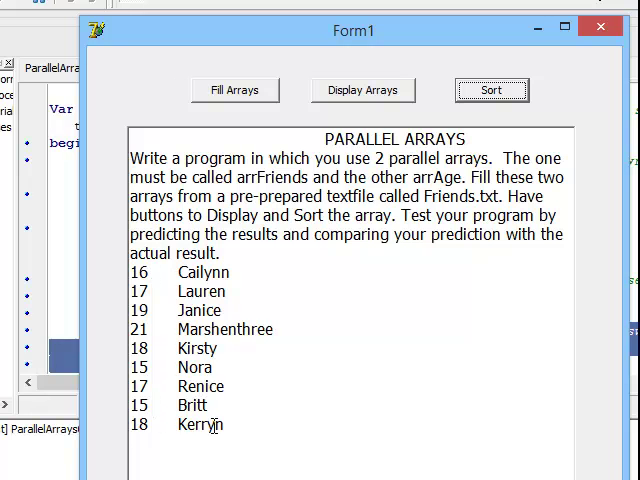
pyautogui.click(362, 90)
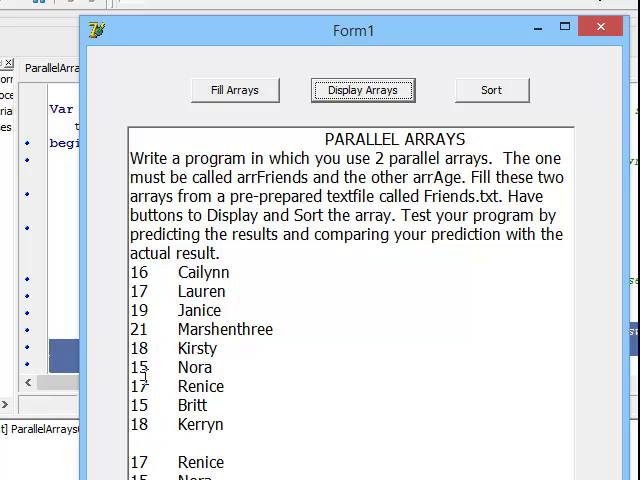
pyautogui.click(183, 407)
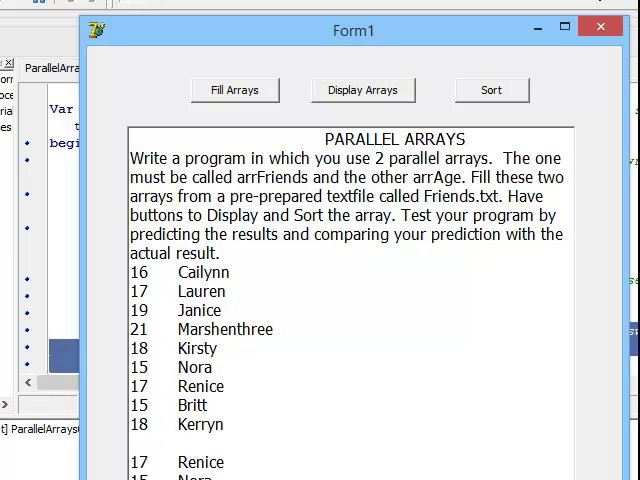
pyautogui.scroll(-2, 350, 300)
pyautogui.scroll(-2, 350, 300)
pyautogui.scroll(-1, 350, 300)
pyautogui.scroll(-1, 350, 300)
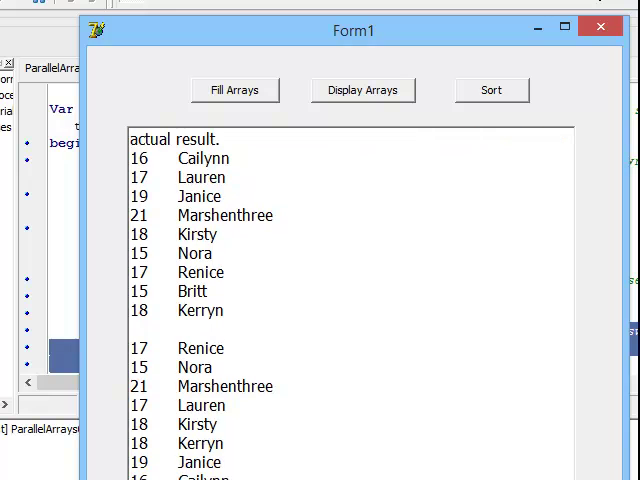